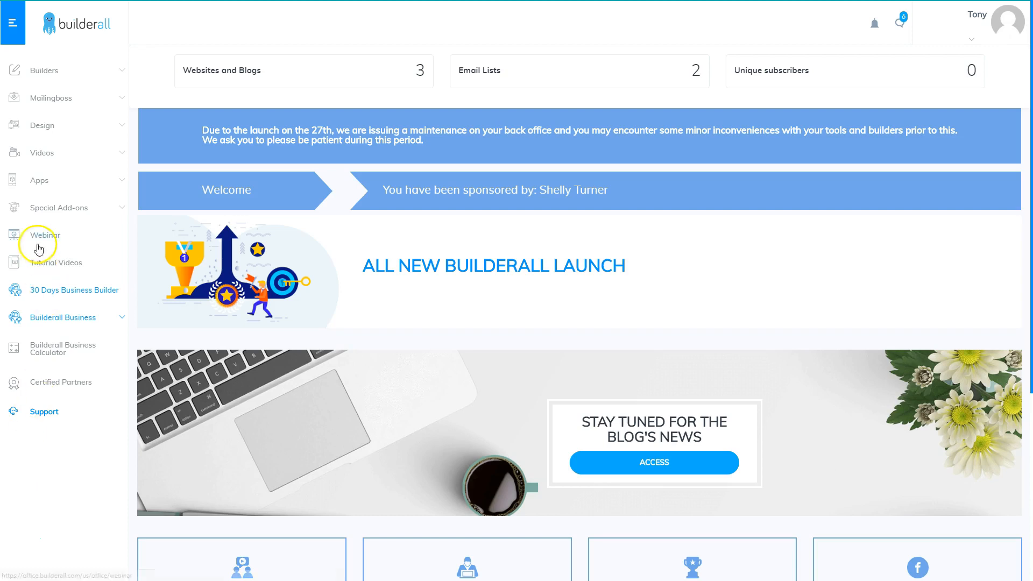
Step: Open the website template gallery of the Drag and Drop Pixel Perfect builder
{"action": "left_click", "coordinate": [43, 70]}
{"action": "left_click", "coordinate": [44, 108]}
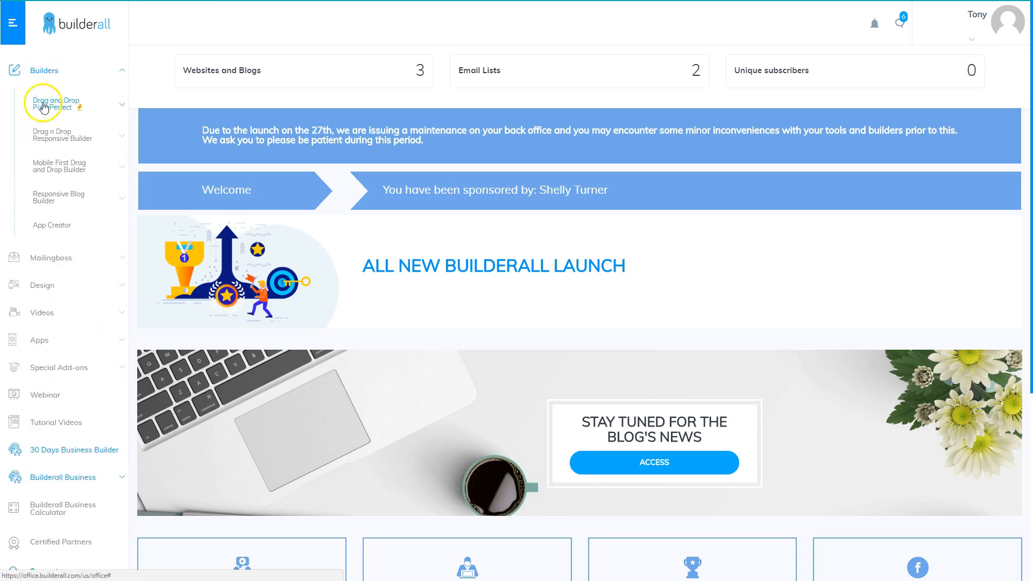
{"action": "left_click", "coordinate": [45, 162]}
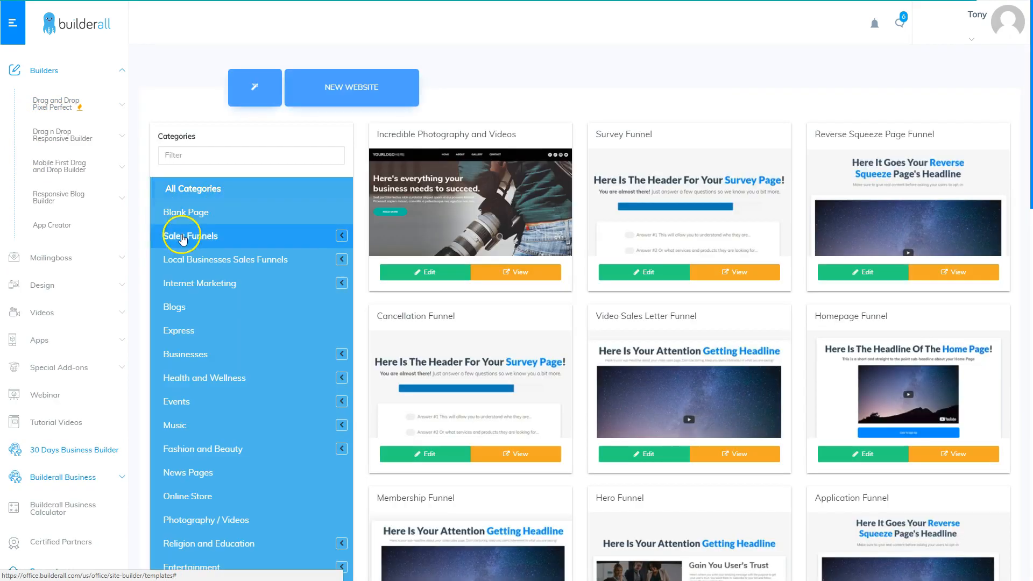
Step: Find the Squeeze Page Funnel template among the Sales Funnels and open it for editing
{"action": "left_click", "coordinate": [341, 236]}
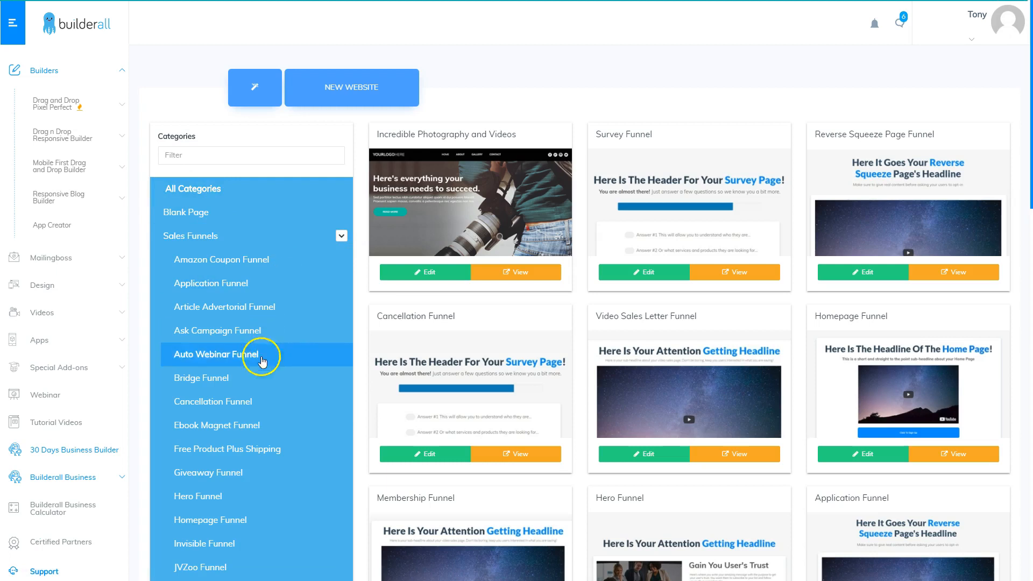
{"action": "scroll", "coordinate": [256, 414], "scroll_direction": "down", "scroll_amount": 3}
{"action": "scroll", "coordinate": [249, 484], "scroll_direction": "down", "scroll_amount": 4}
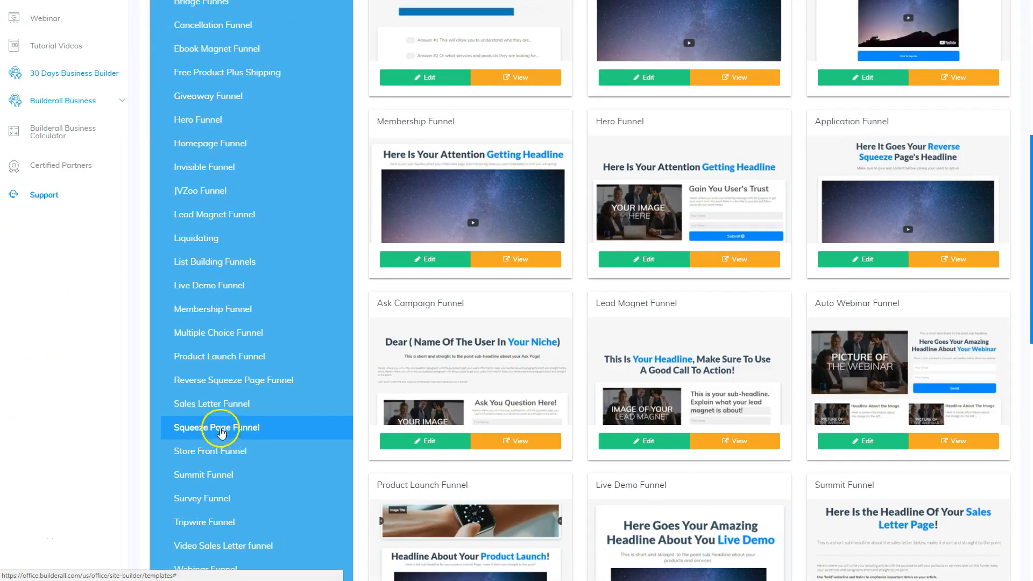
{"action": "left_click", "coordinate": [233, 428]}
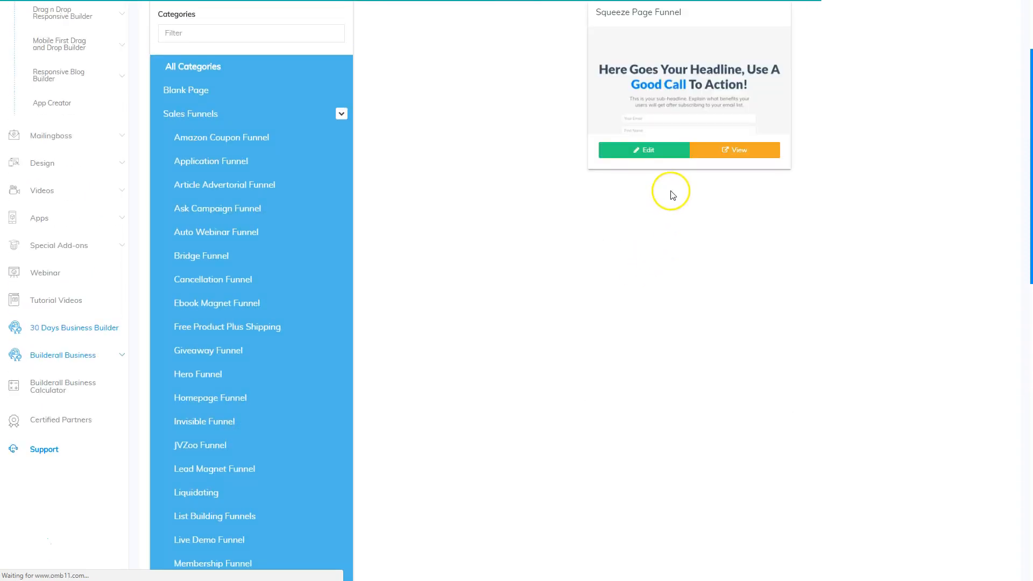
{"action": "left_click", "coordinate": [646, 150]}
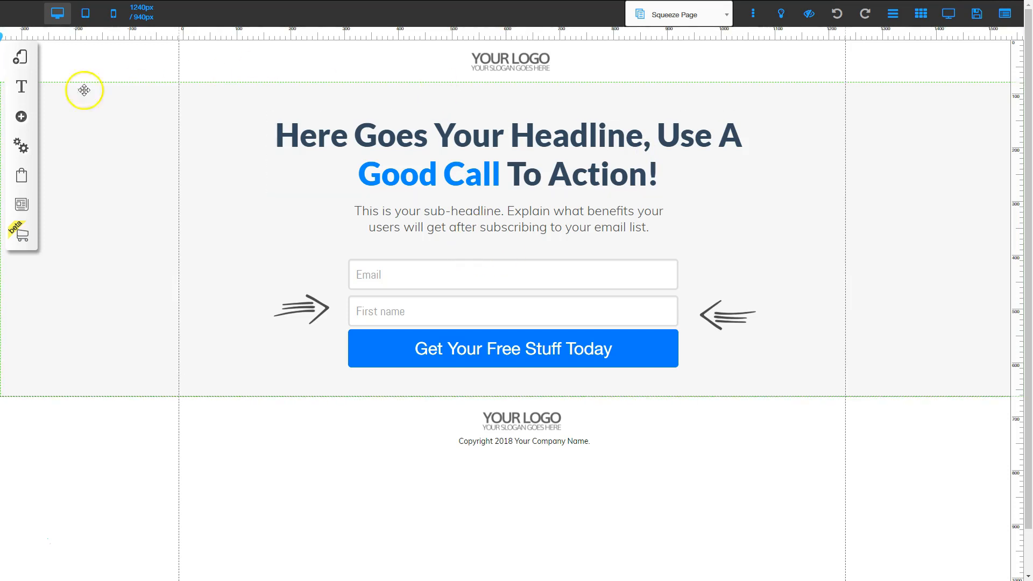
Step: Display the Blueprint layout to examine how the funnel's pages and emails connect
{"action": "left_click", "coordinate": [21, 59]}
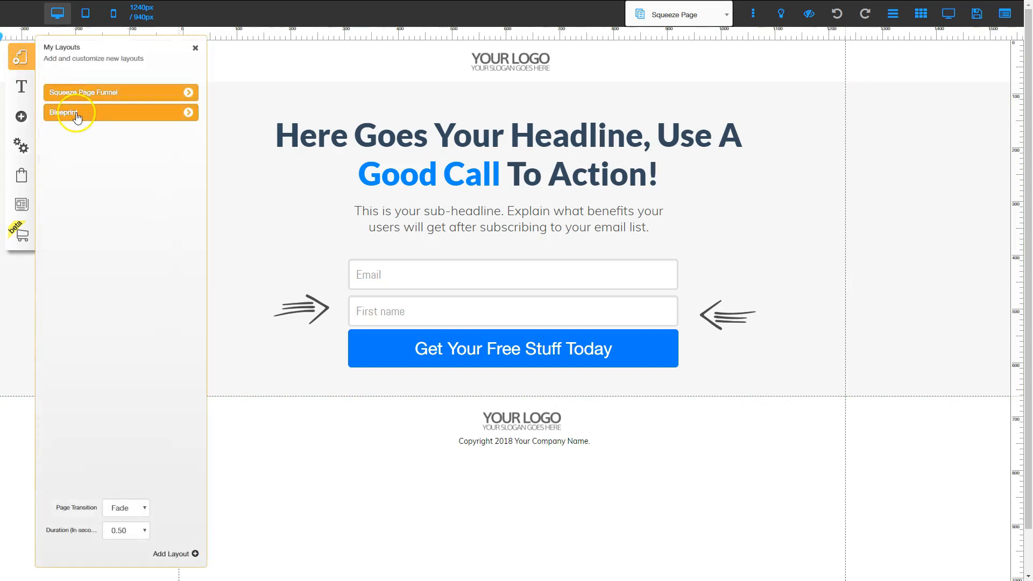
{"action": "left_click", "coordinate": [75, 115]}
{"action": "left_click", "coordinate": [195, 47]}
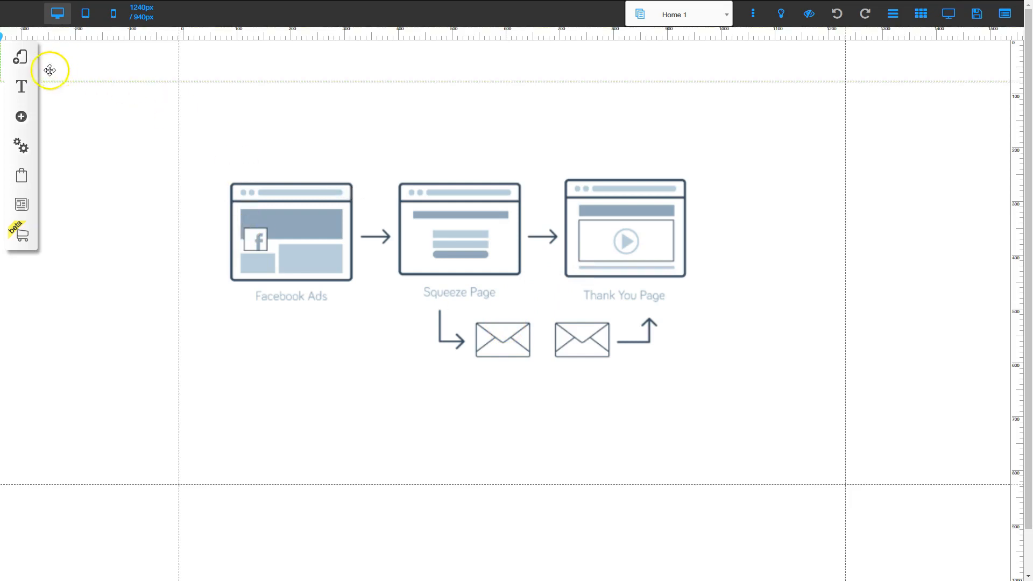
Step: Return to the Squeeze Page of the Squeeze Page Funnel layout for editing
{"action": "left_click", "coordinate": [22, 58]}
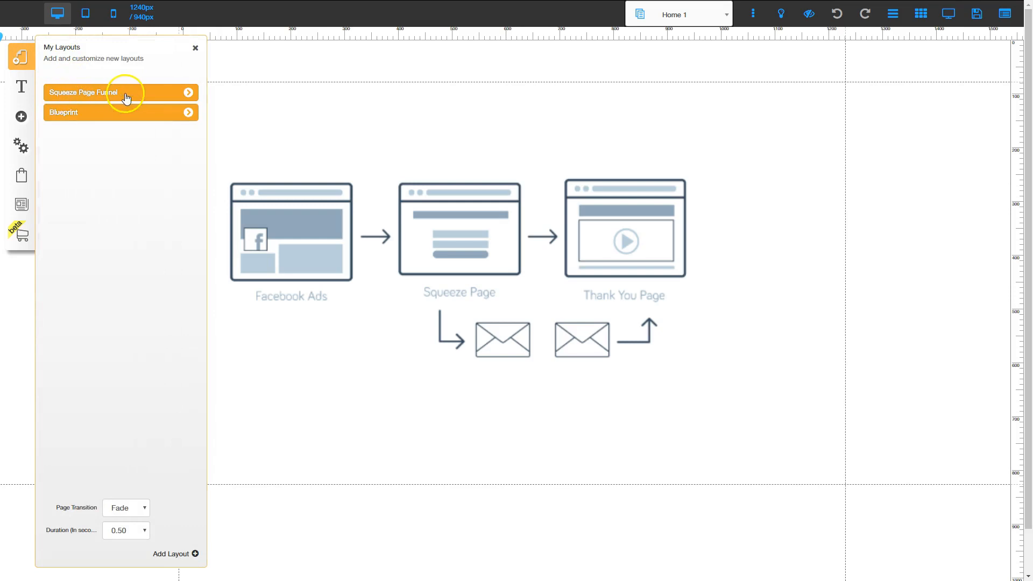
{"action": "left_click", "coordinate": [188, 93]}
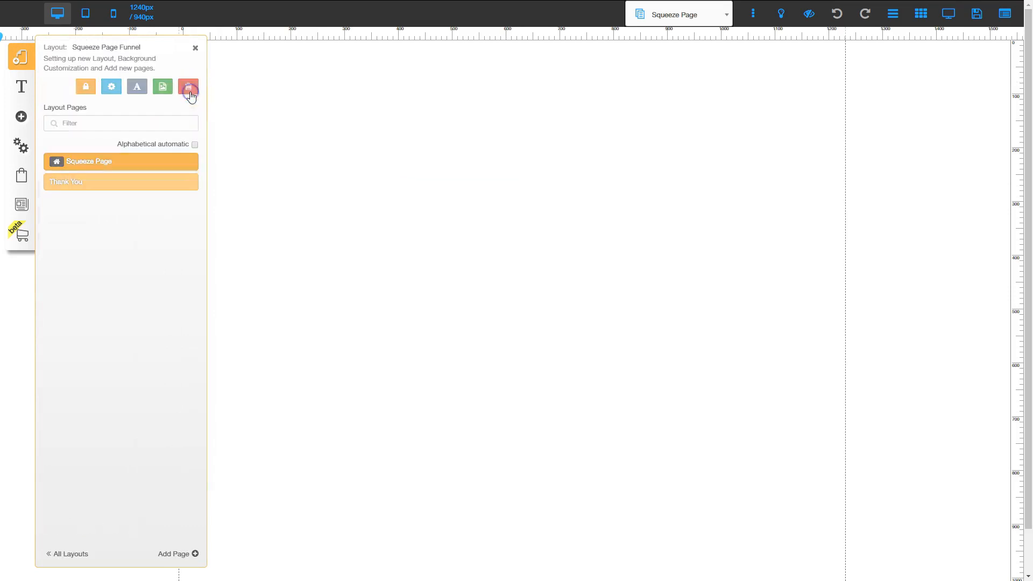
{"action": "left_click", "coordinate": [102, 160]}
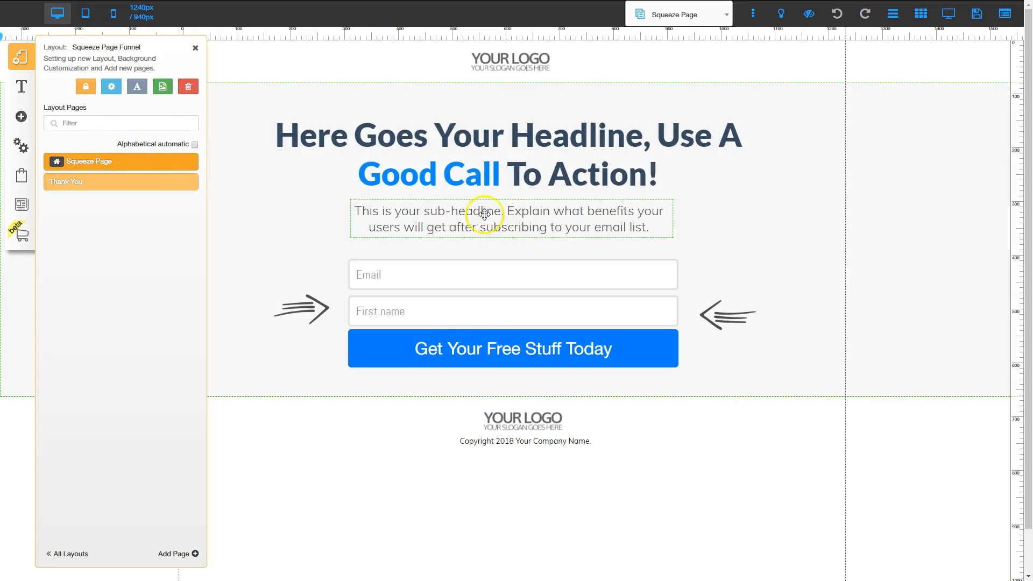
{"action": "left_click", "coordinate": [276, 90]}
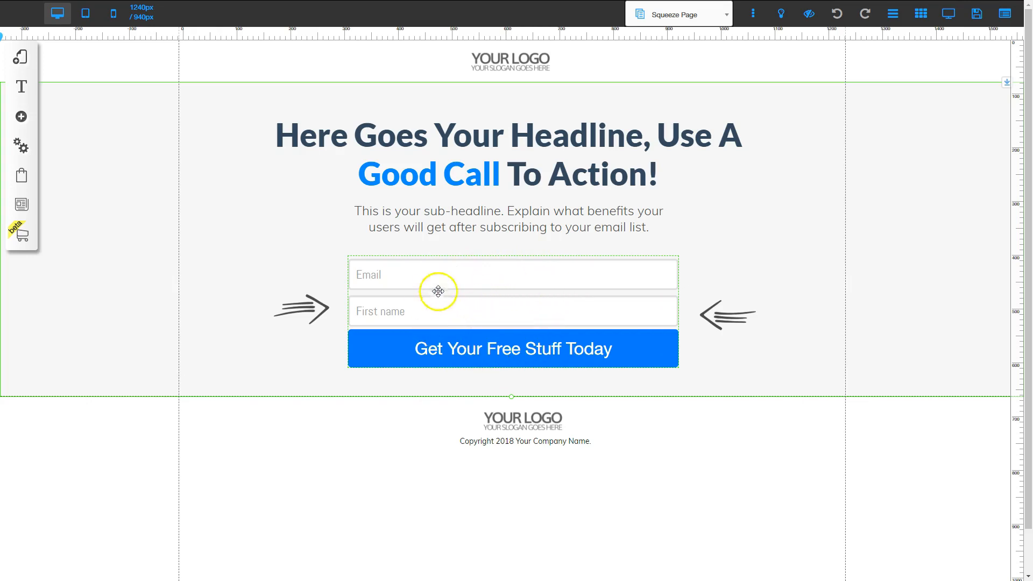
Step: Configure the opt-in form to use MailingBoss with the E-mail Marketing list
{"action": "left_click", "coordinate": [478, 311]}
{"action": "right_click", "coordinate": [479, 311]}
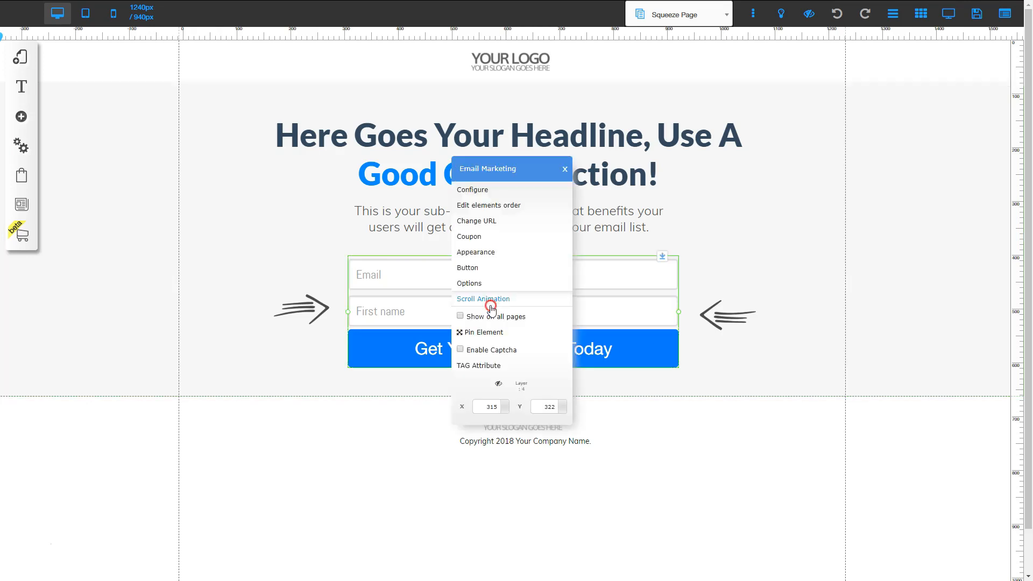
{"action": "left_click", "coordinate": [478, 192]}
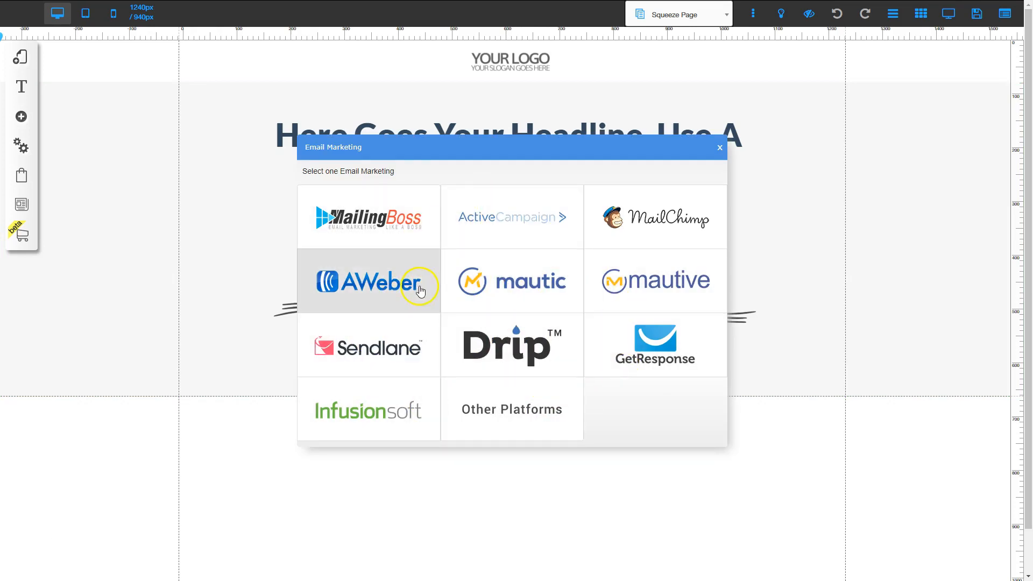
{"action": "left_click", "coordinate": [379, 215]}
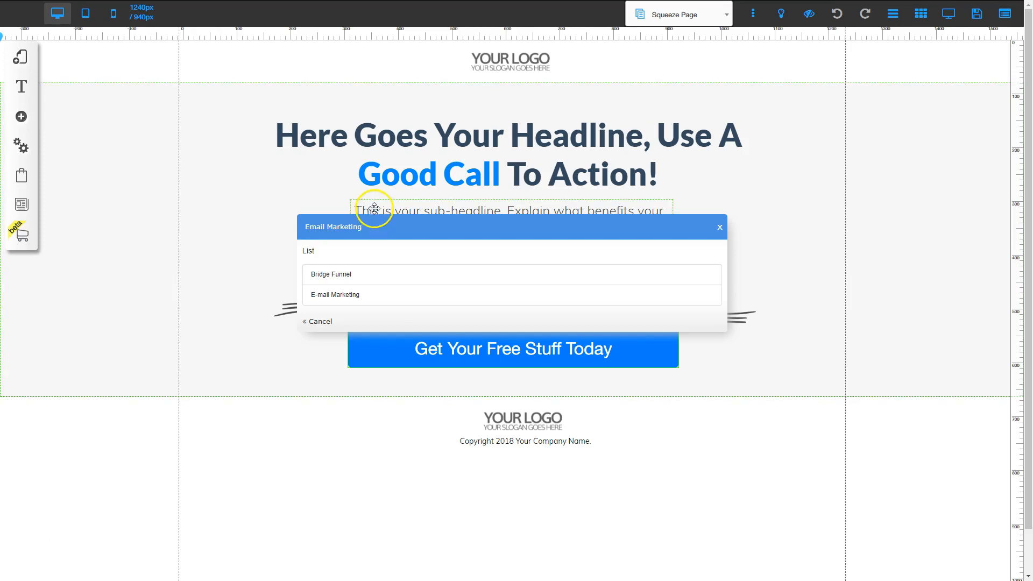
{"action": "left_click", "coordinate": [346, 295]}
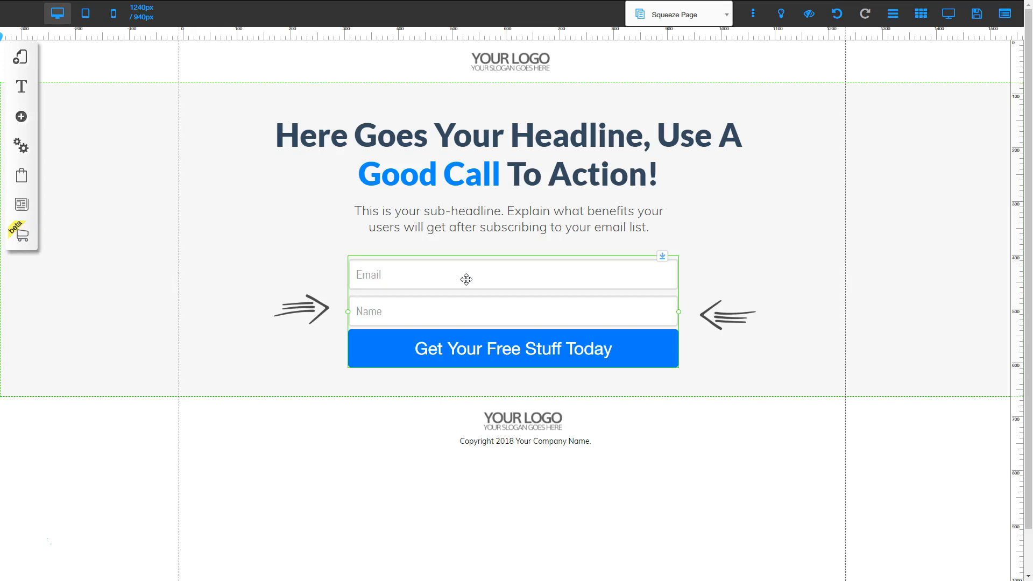
Step: In the opt-in form's URL settings, link Pending subscribe to the Thank You page, opening in the same tab
{"action": "left_click", "coordinate": [473, 307]}
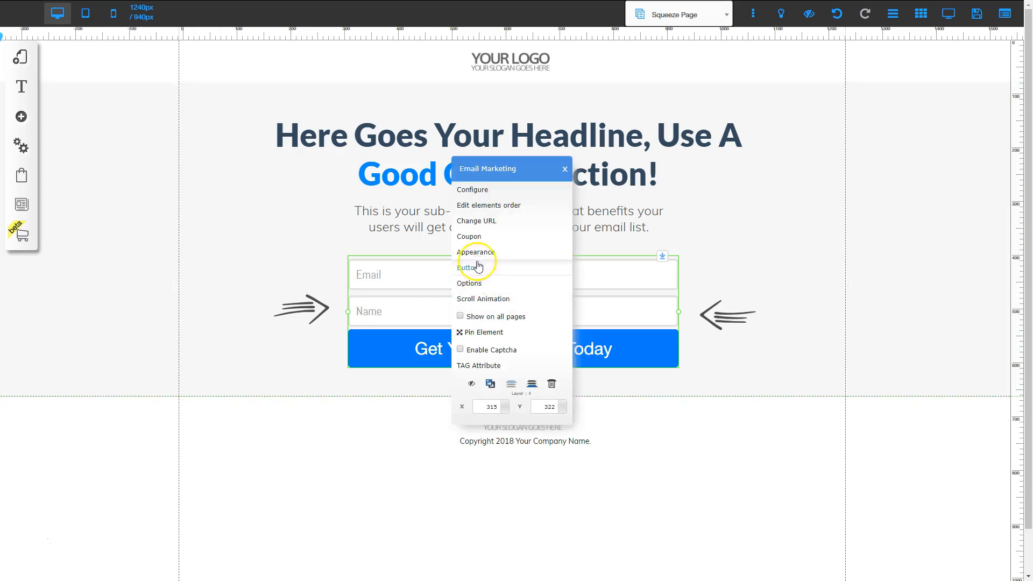
{"action": "left_click", "coordinate": [476, 221]}
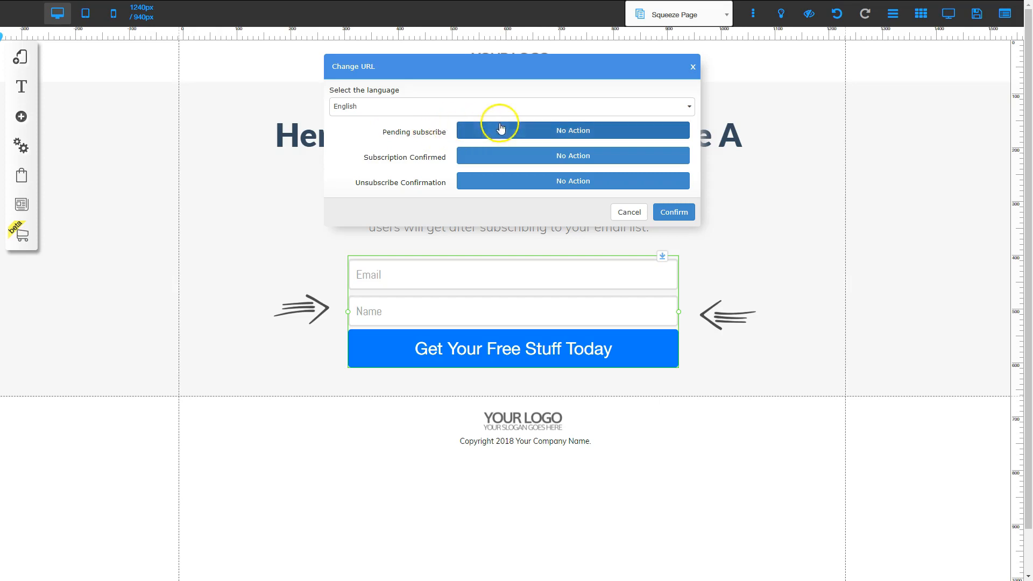
{"action": "left_click", "coordinate": [570, 129]}
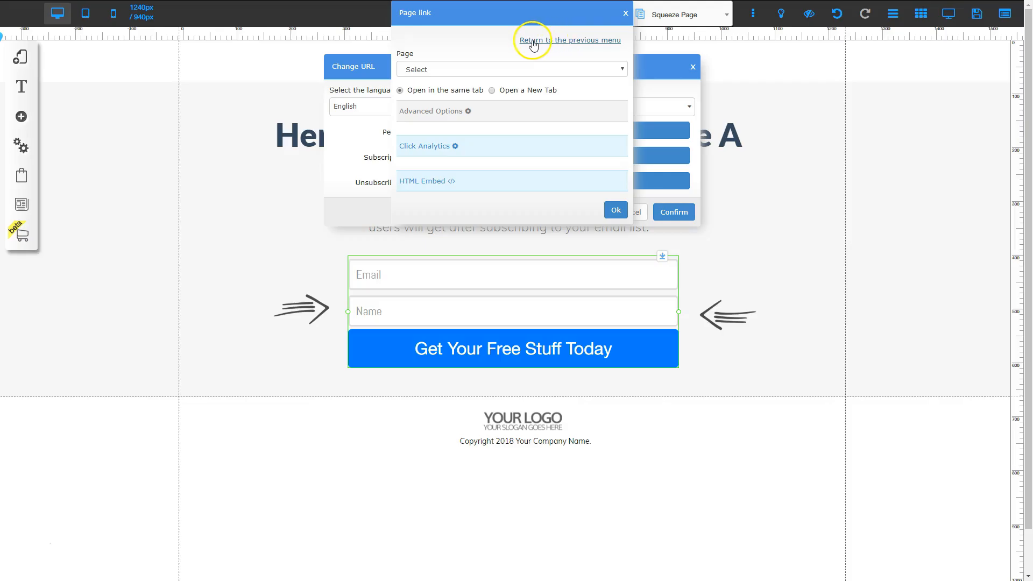
{"action": "left_click", "coordinate": [564, 41]}
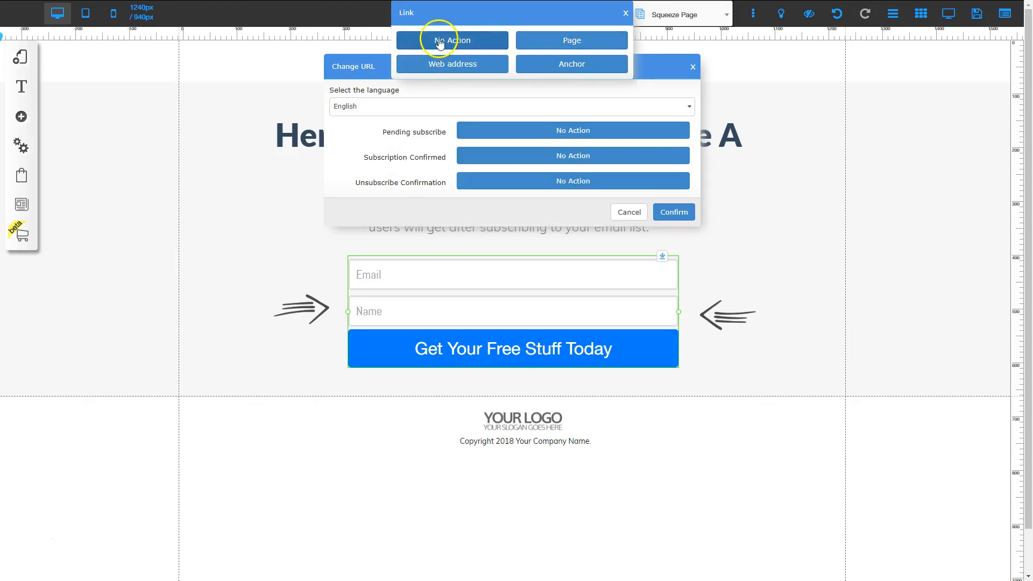
{"action": "left_click", "coordinate": [568, 41]}
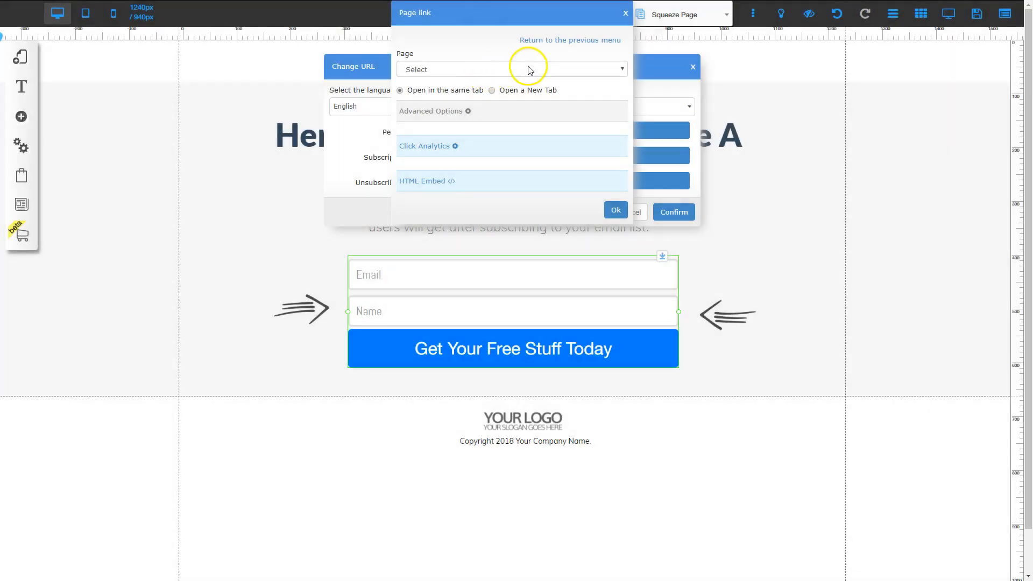
{"action": "left_click", "coordinate": [538, 69]}
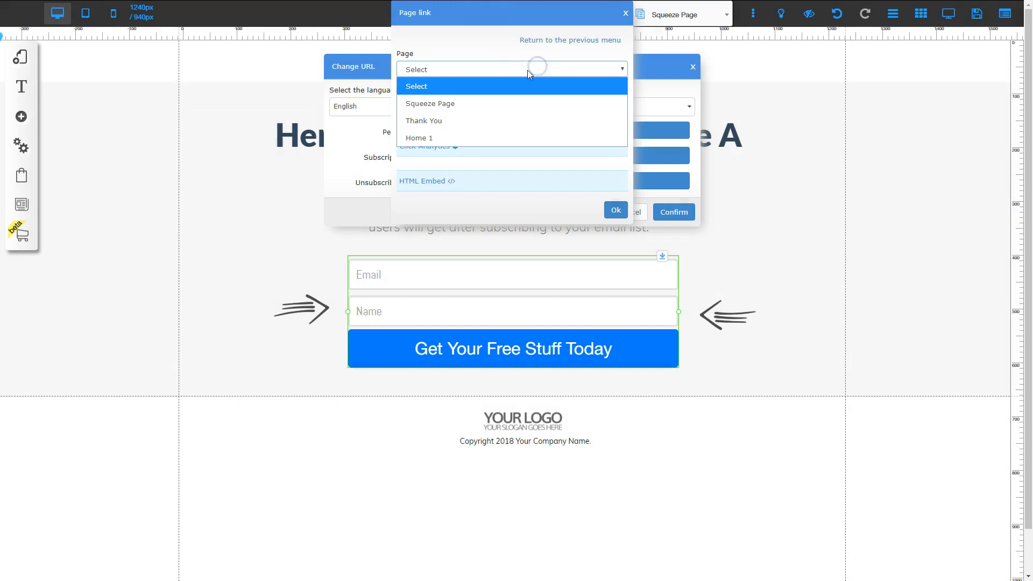
{"action": "left_click", "coordinate": [451, 120]}
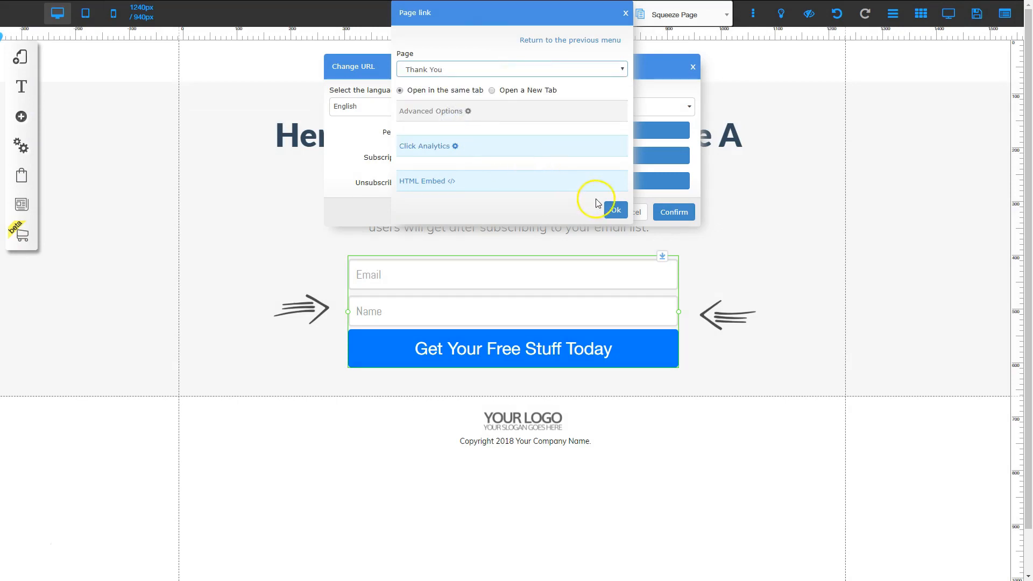
{"action": "left_click", "coordinate": [615, 210]}
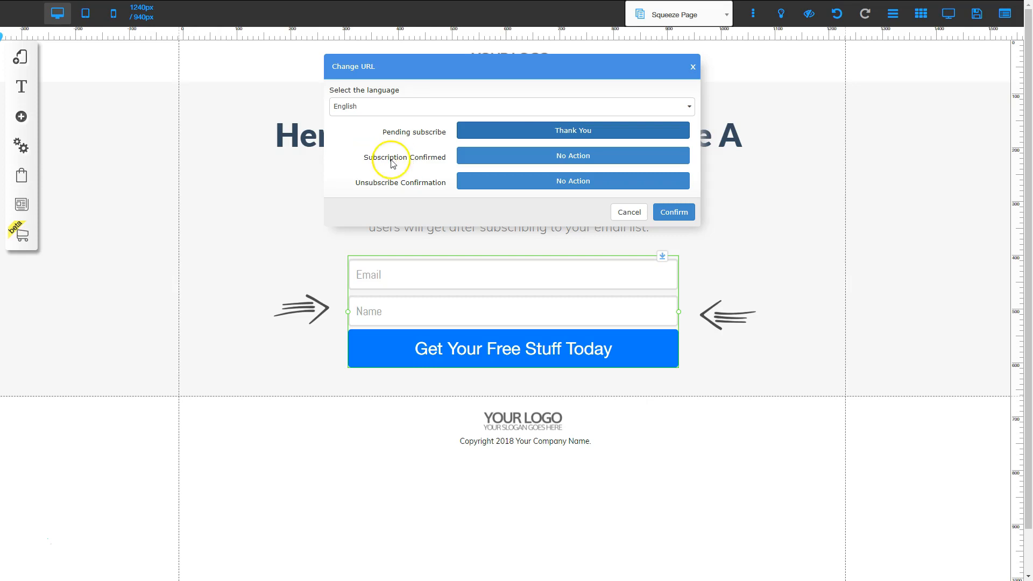
Step: Link the form's Subscription Confirmed action to the Thank You page
{"action": "left_click", "coordinate": [569, 157]}
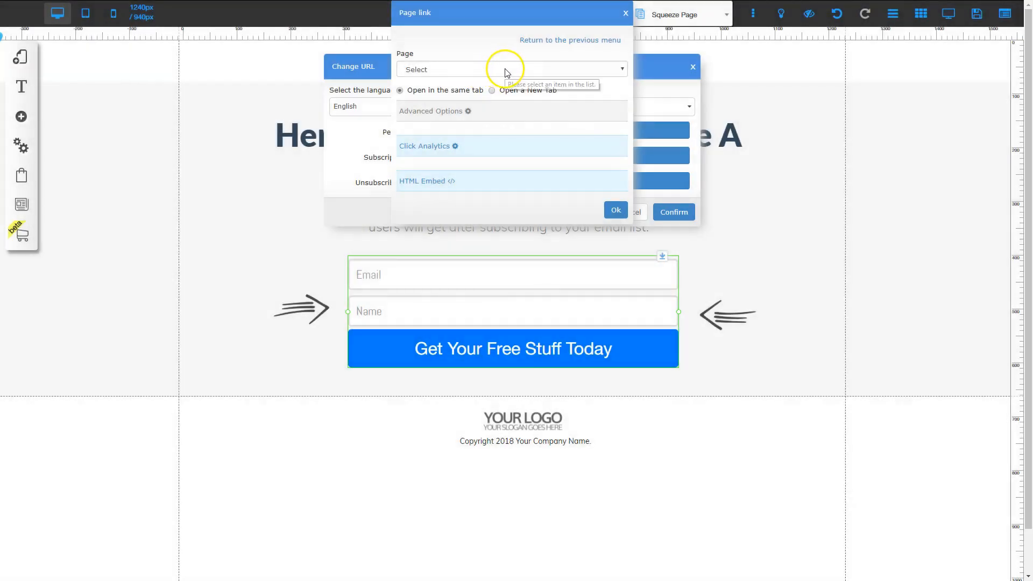
{"action": "left_click", "coordinate": [489, 70]}
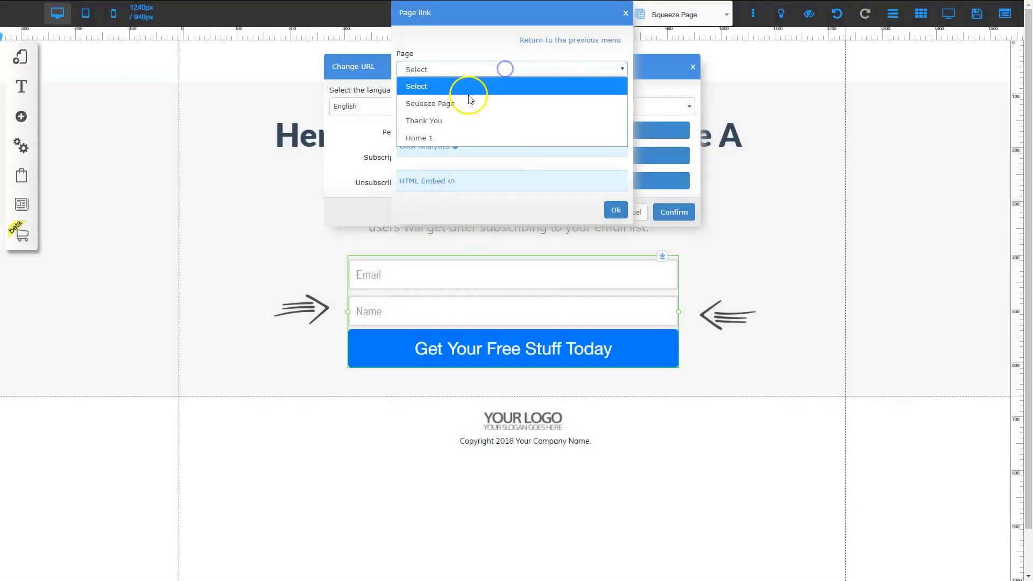
{"action": "left_click", "coordinate": [440, 122]}
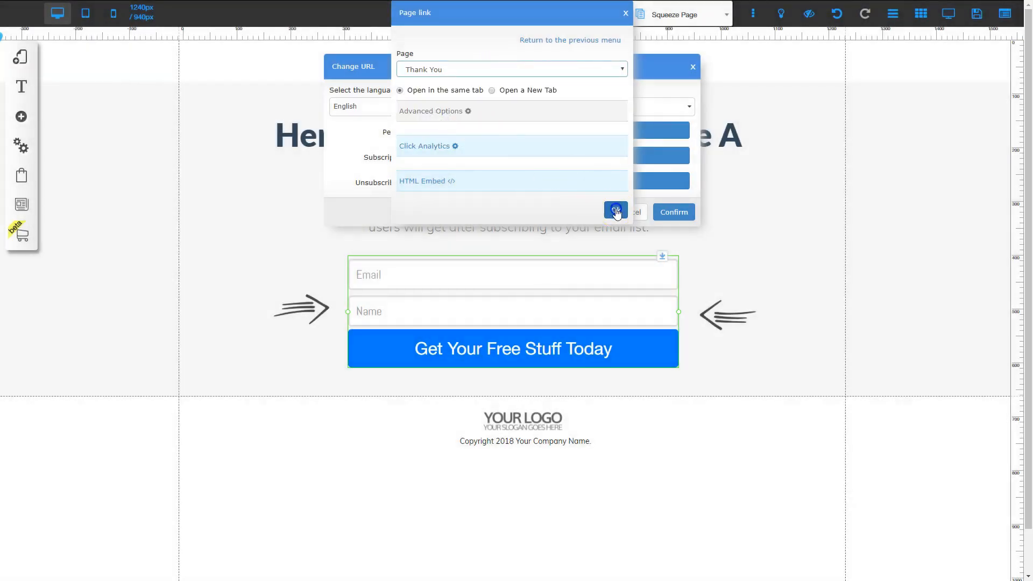
{"action": "left_click", "coordinate": [615, 210]}
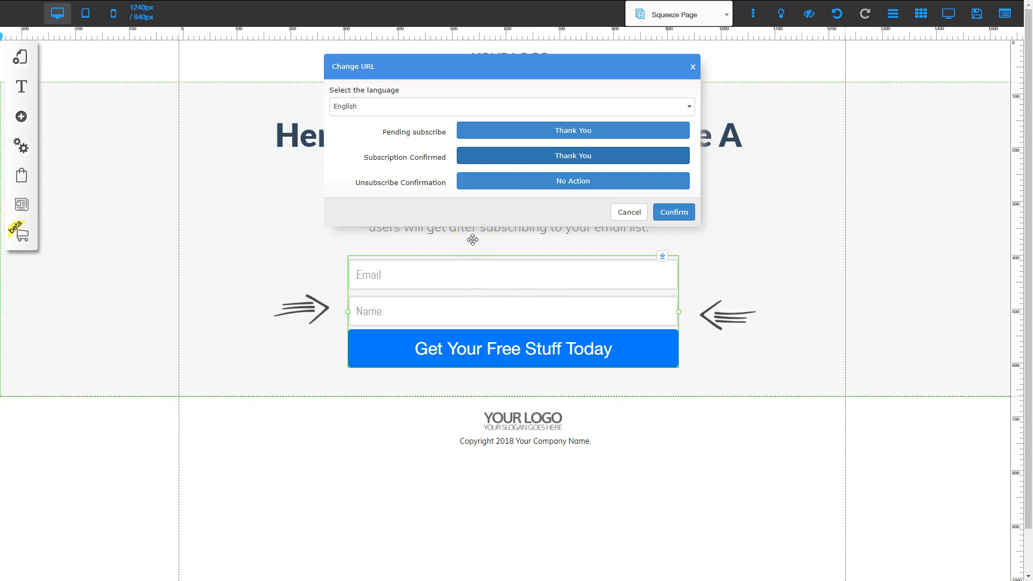
Step: Link the form's Unsubscribe Confirmation to the Squeeze Page and save the URL settings
{"action": "left_click", "coordinate": [562, 181]}
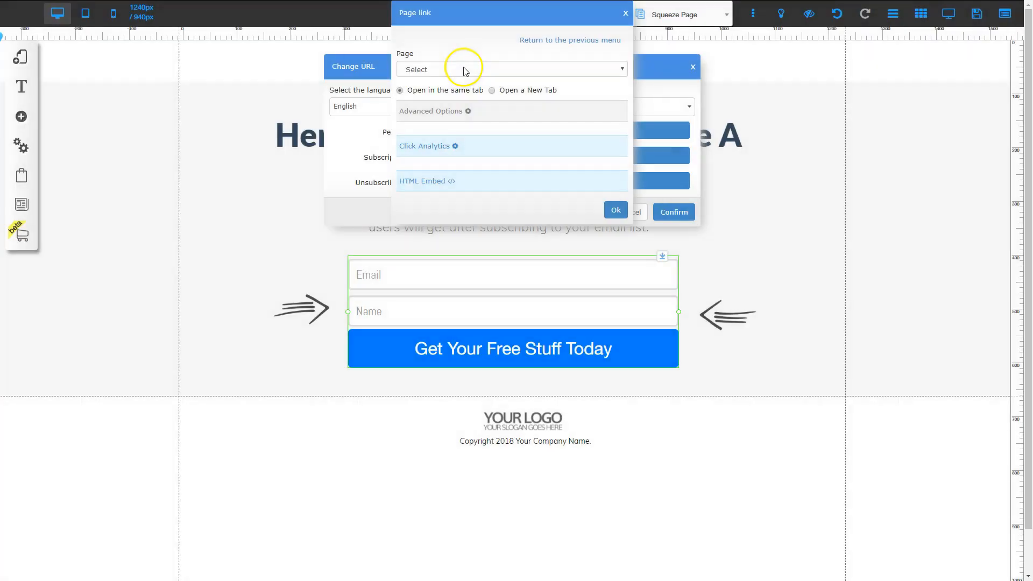
{"action": "left_click", "coordinate": [467, 72]}
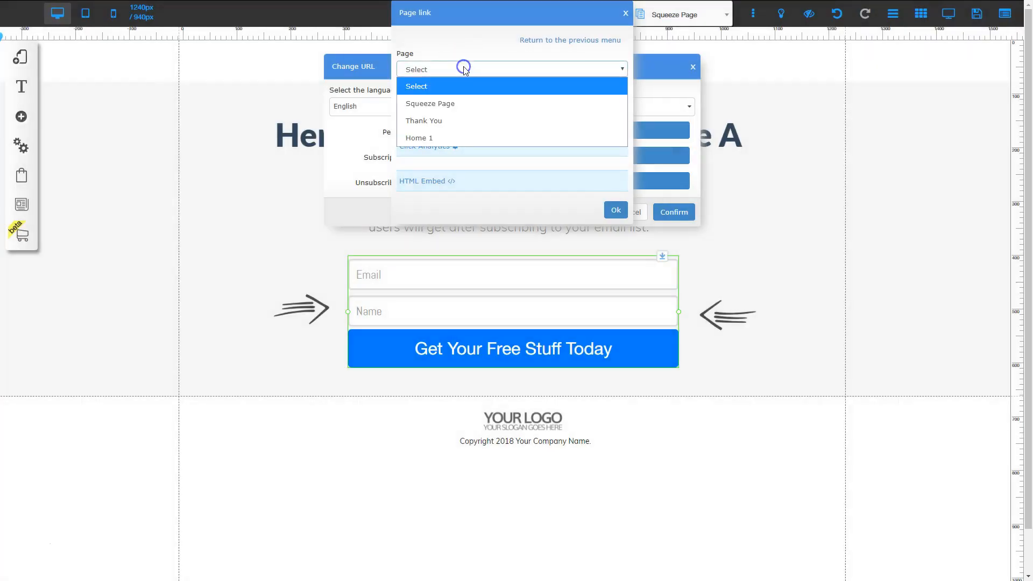
{"action": "left_click", "coordinate": [444, 103]}
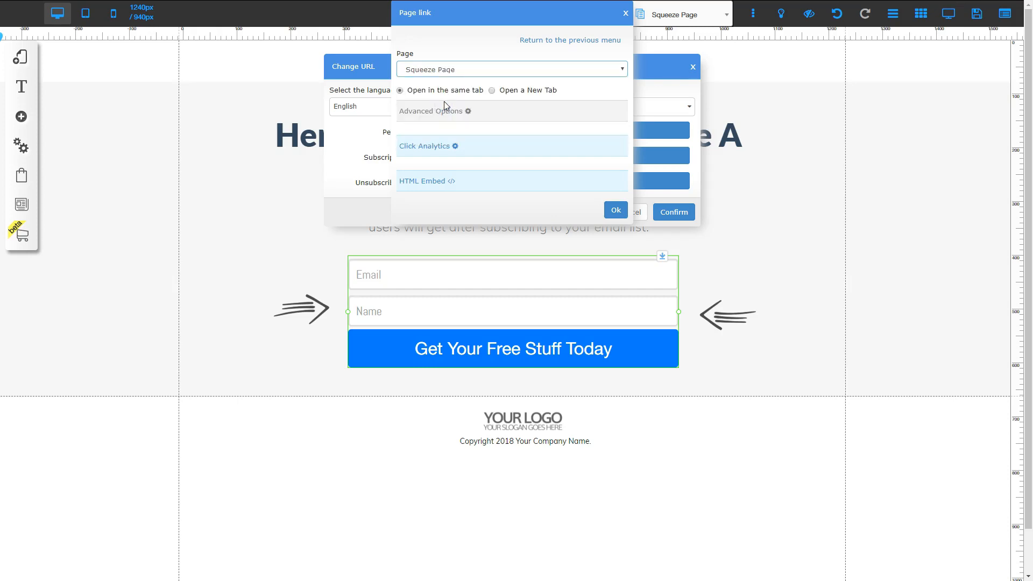
{"action": "left_click", "coordinate": [616, 210]}
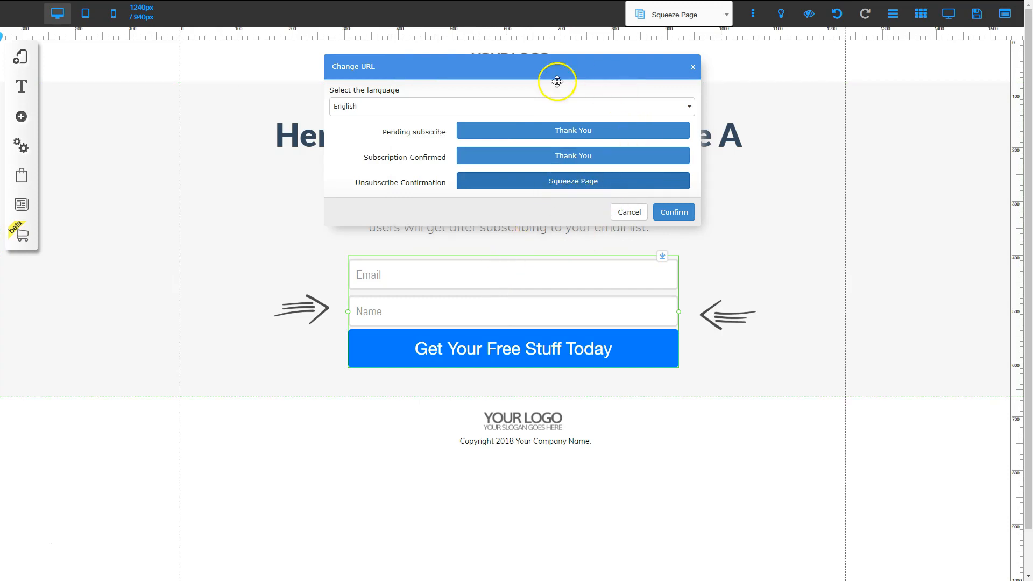
{"action": "left_click", "coordinate": [676, 213]}
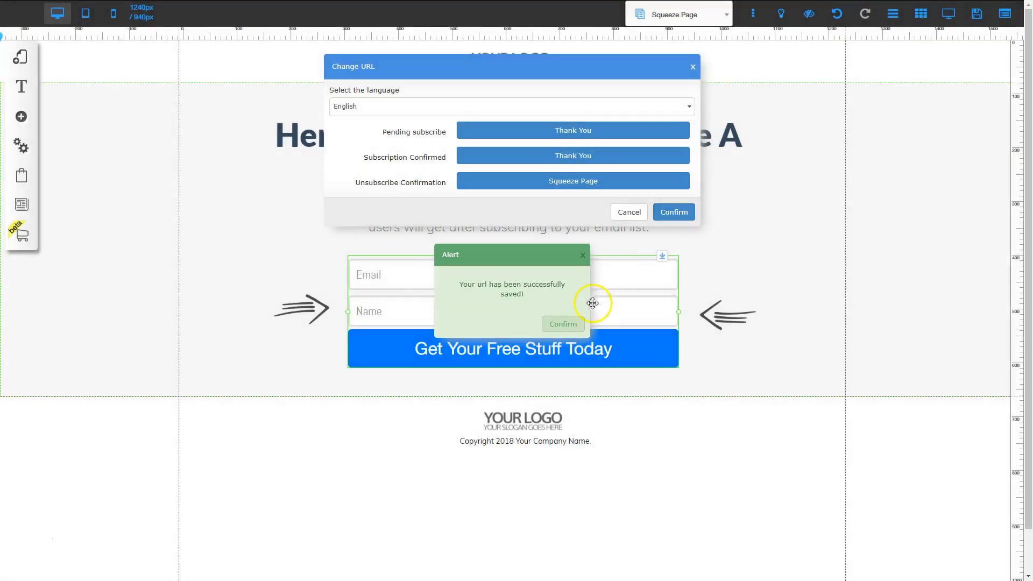
{"action": "left_click", "coordinate": [566, 322]}
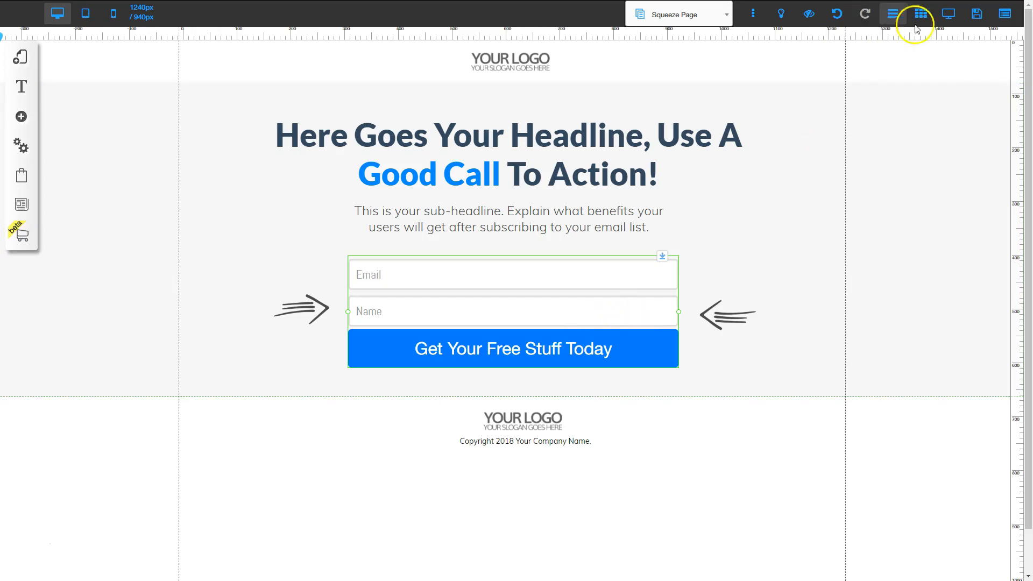
Step: Register the site under the name squeezepagetest1 and save the changes to the Squeeze Page
{"action": "left_click", "coordinate": [977, 14]}
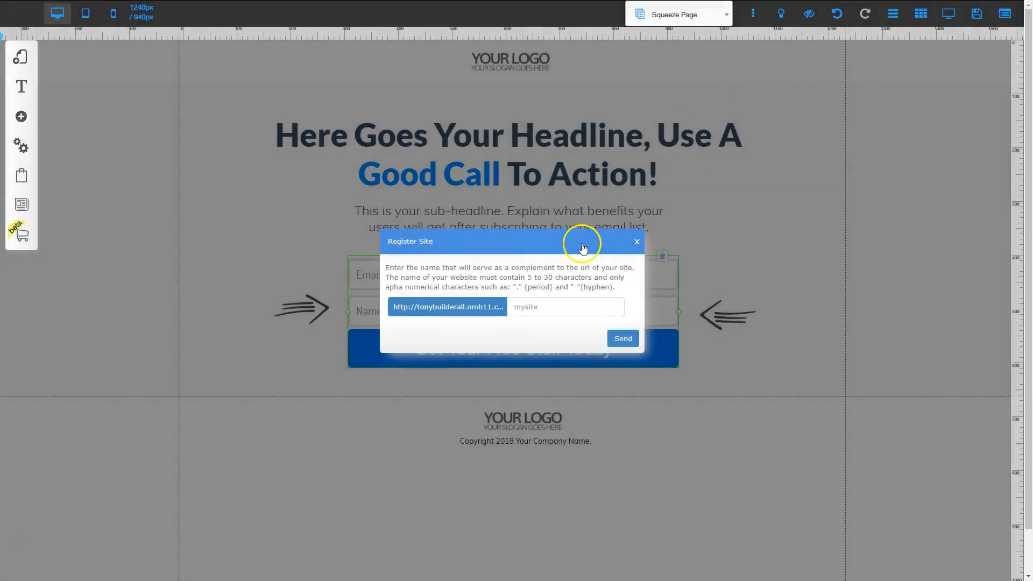
{"action": "left_click", "coordinate": [559, 306]}
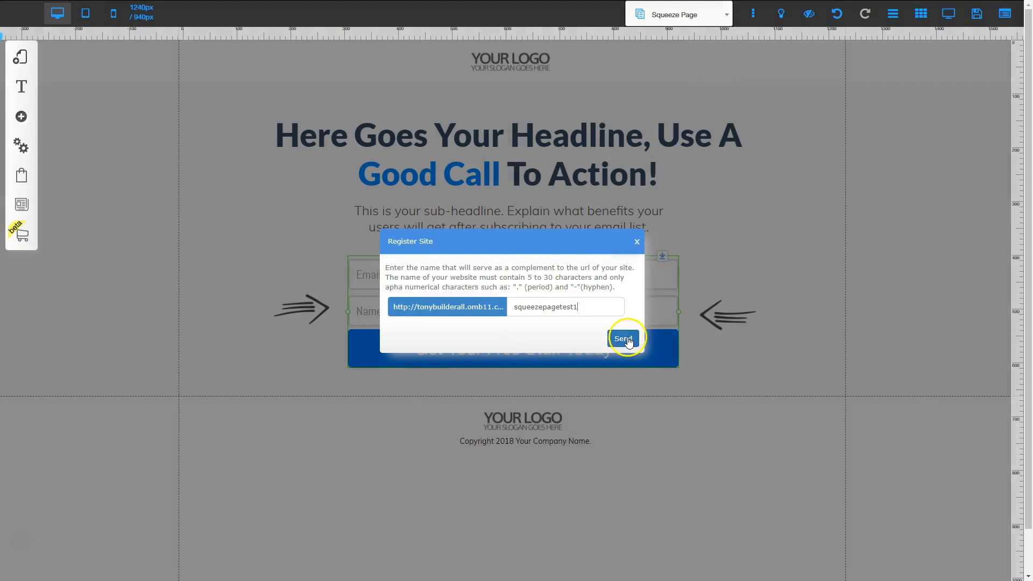
{"action": "left_click", "coordinate": [628, 339]}
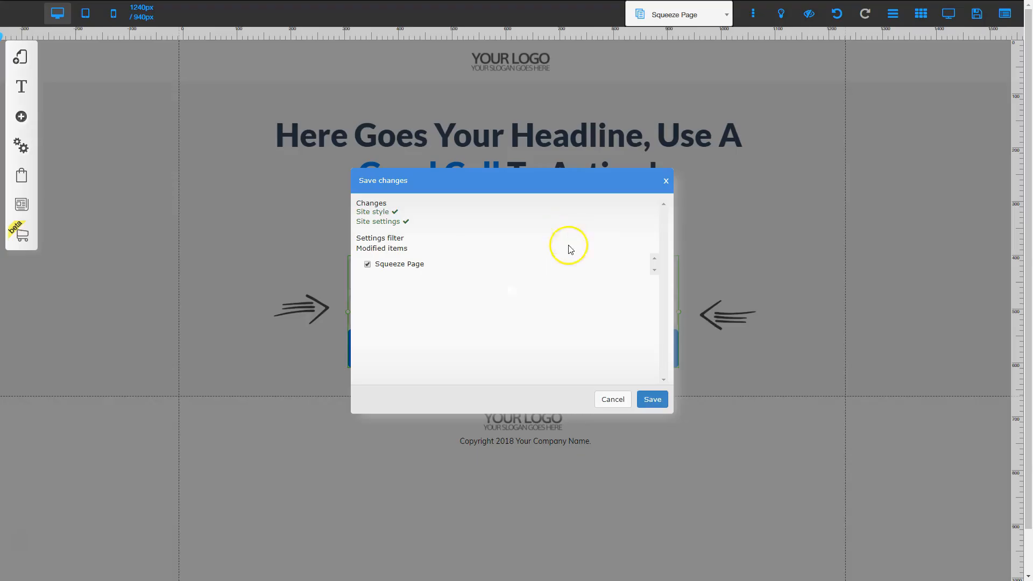
{"action": "left_click", "coordinate": [652, 400]}
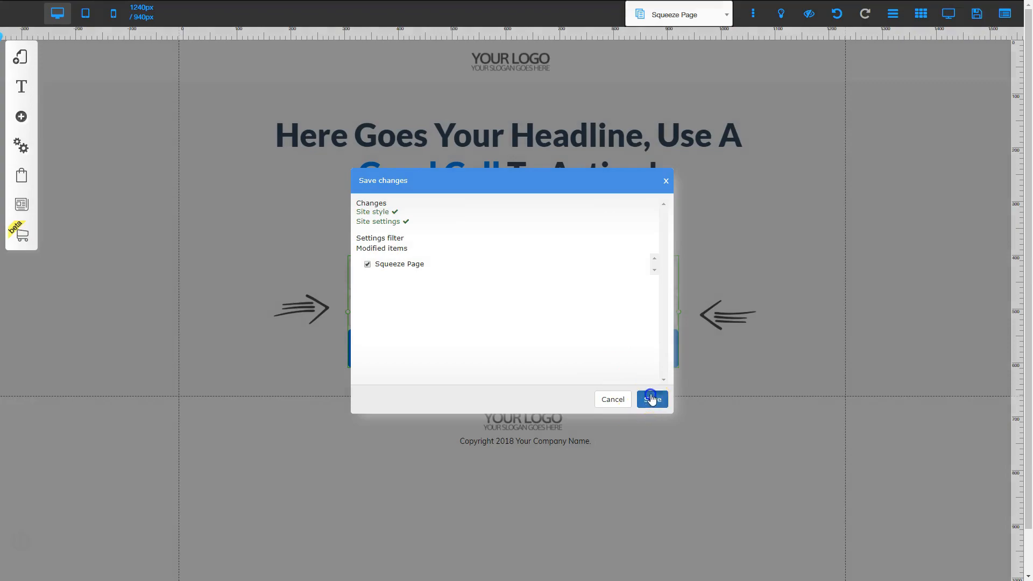
{"action": "left_click", "coordinate": [584, 260]}
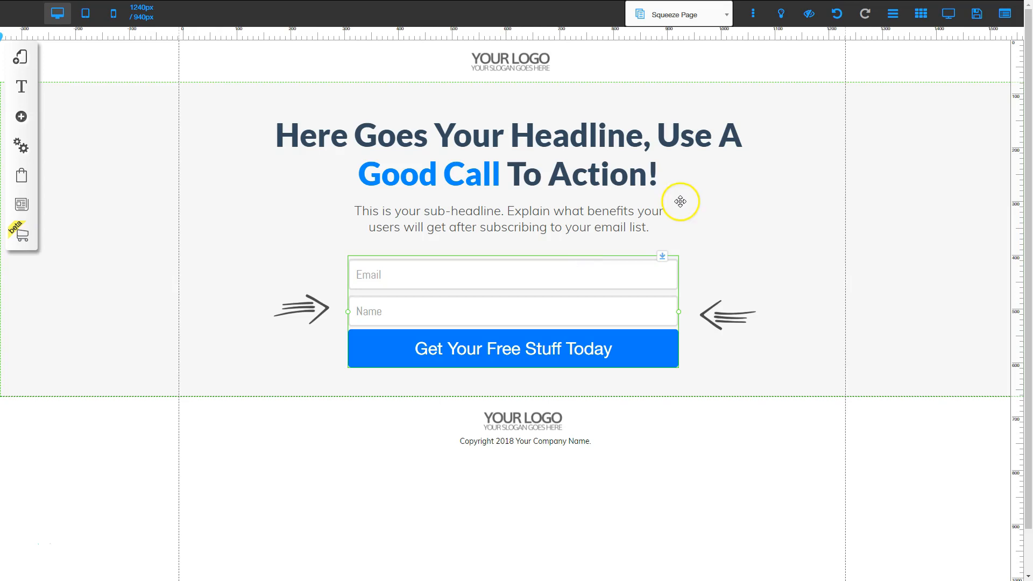
Step: Open the Thank You page of the Squeeze Page Funnel layout for editing
{"action": "left_click", "coordinate": [21, 60]}
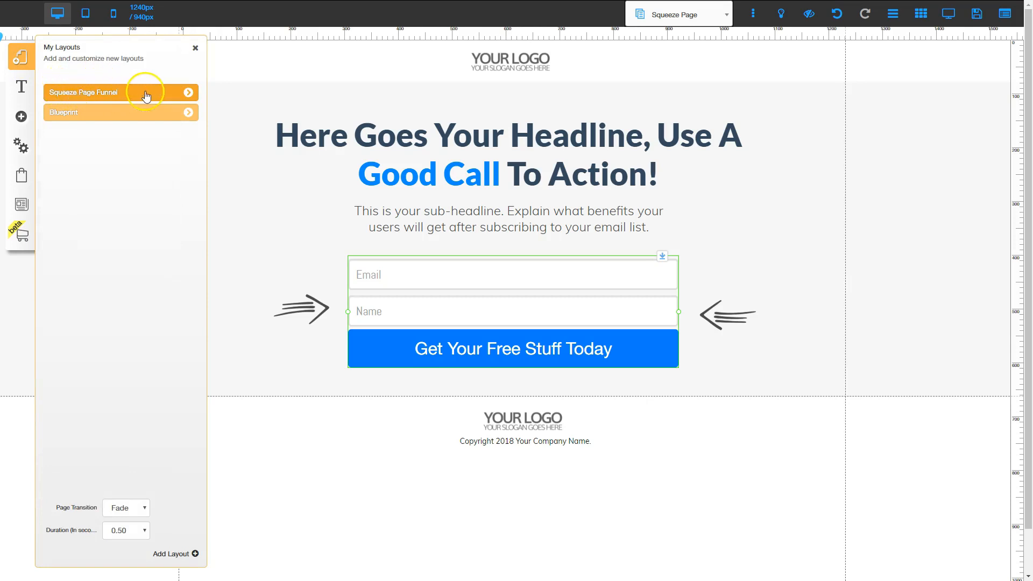
{"action": "left_click", "coordinate": [189, 93]}
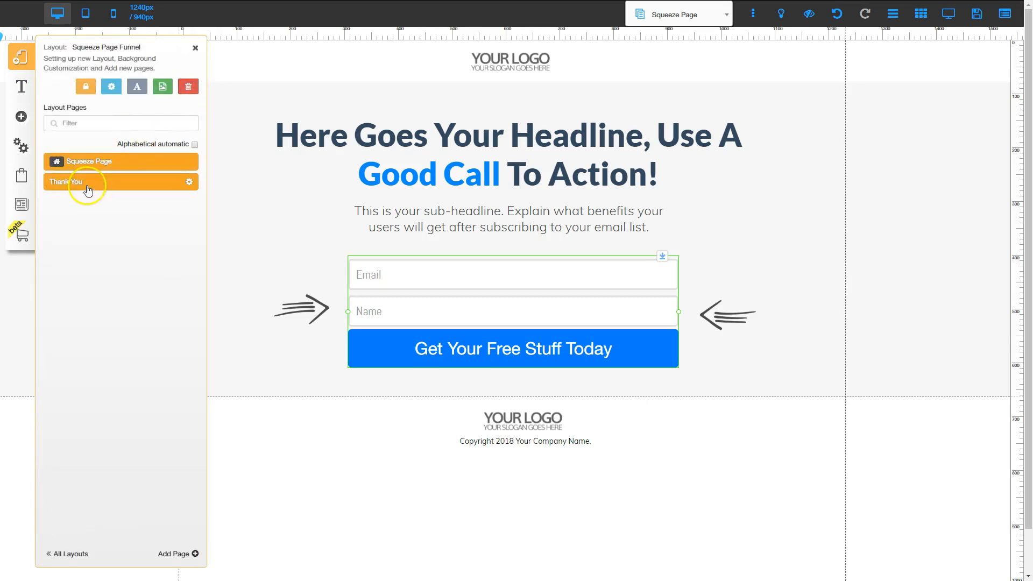
{"action": "left_click", "coordinate": [87, 185]}
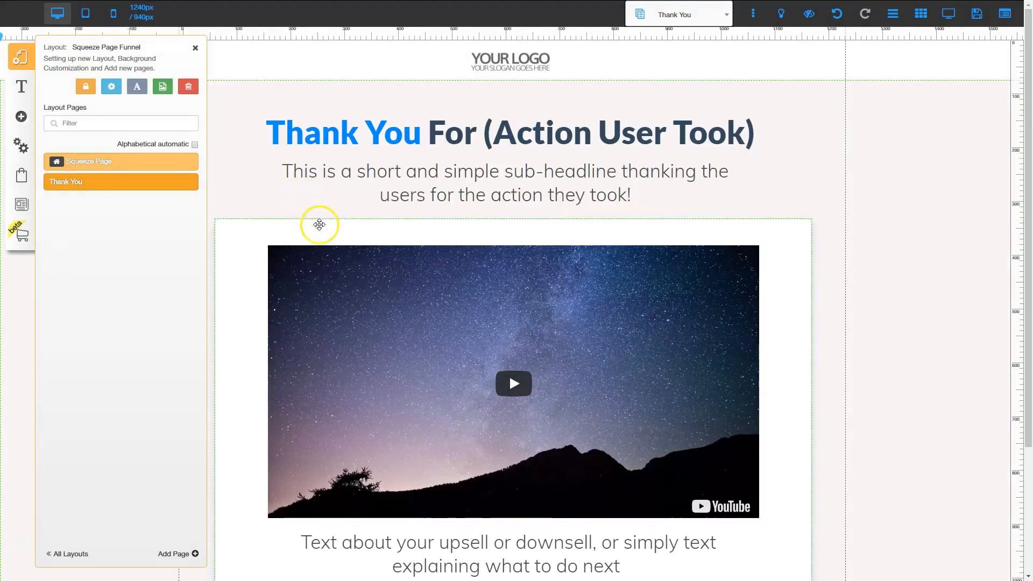
{"action": "scroll", "coordinate": [503, 376], "scroll_direction": "down", "scroll_amount": 3}
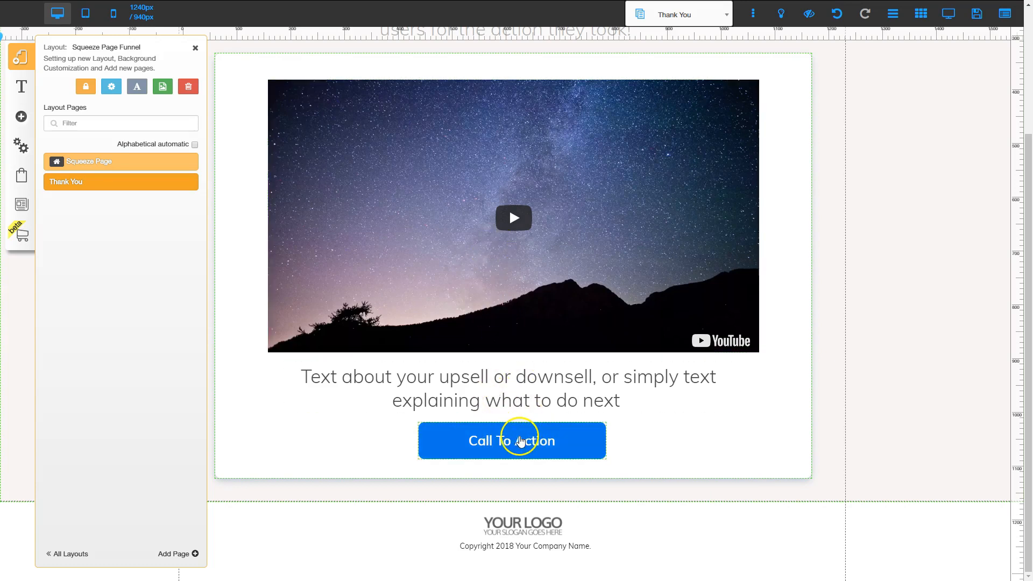
{"action": "left_click", "coordinate": [519, 441]}
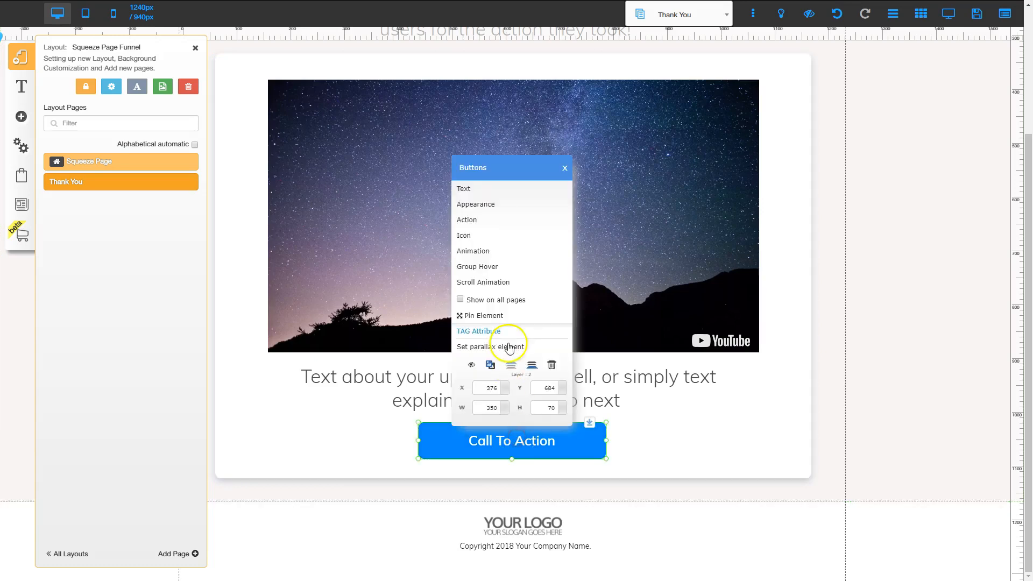
{"action": "left_click", "coordinate": [489, 220]}
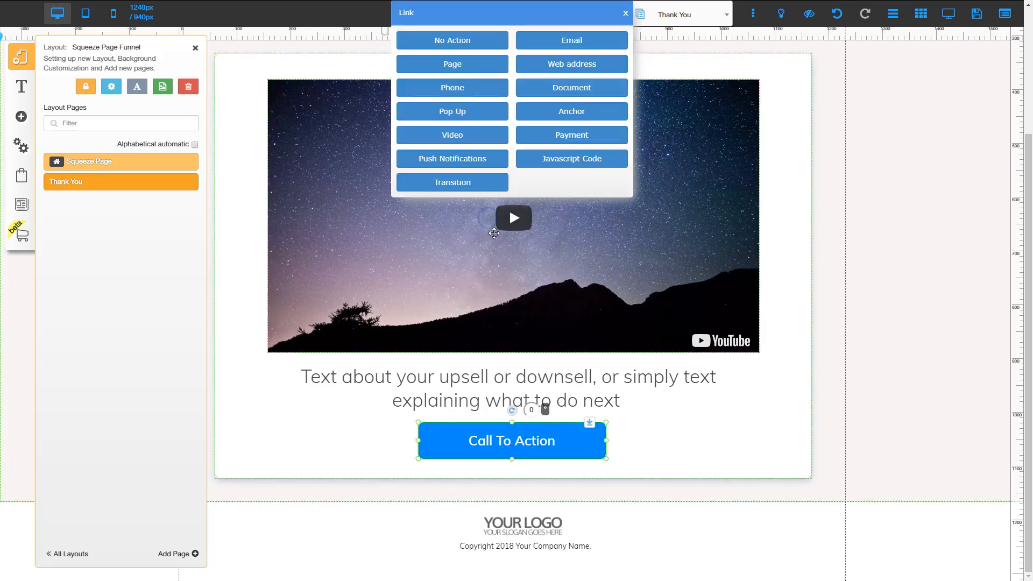
{"action": "left_click", "coordinate": [574, 66]}
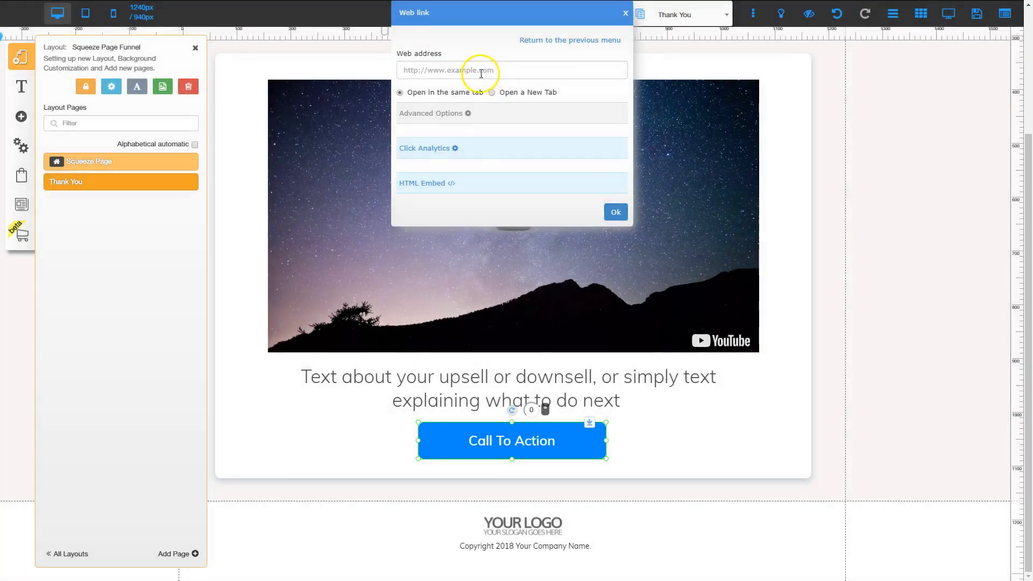
{"action": "left_click", "coordinate": [486, 69]}
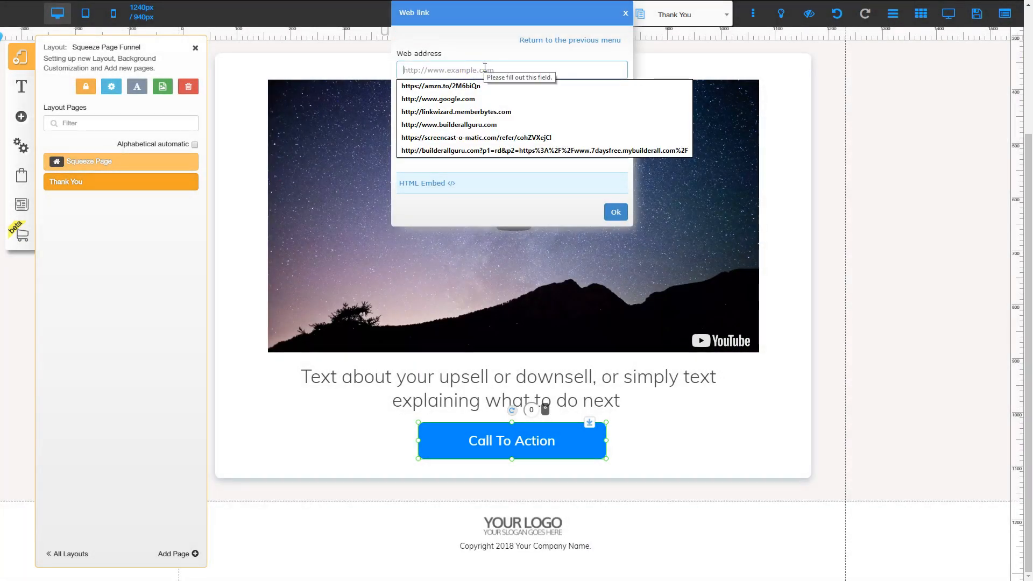
{"action": "left_click", "coordinate": [449, 124]}
{"action": "left_click", "coordinate": [614, 211]}
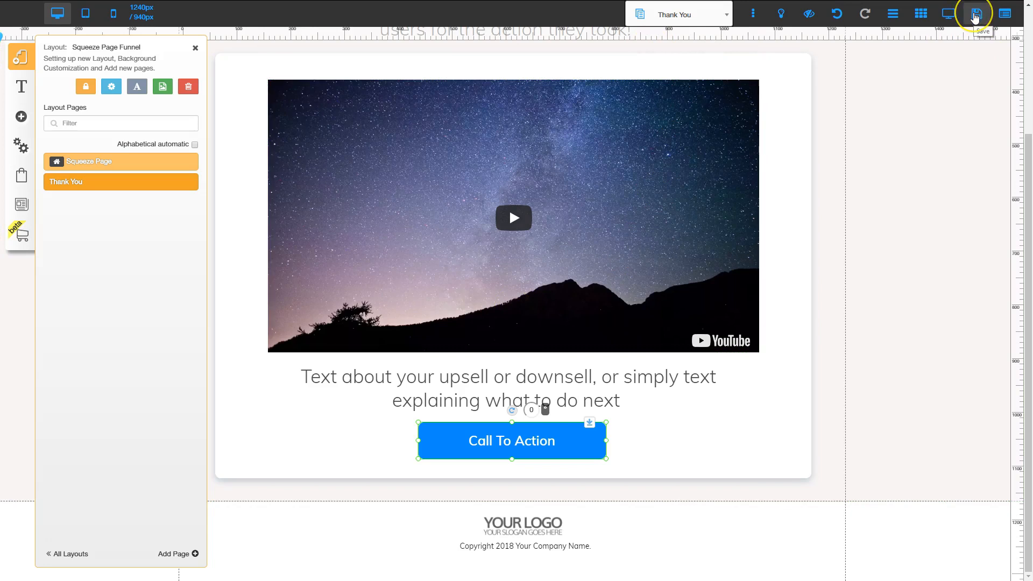
Step: Save the site with the changes to the Thank You page
{"action": "left_click", "coordinate": [975, 16]}
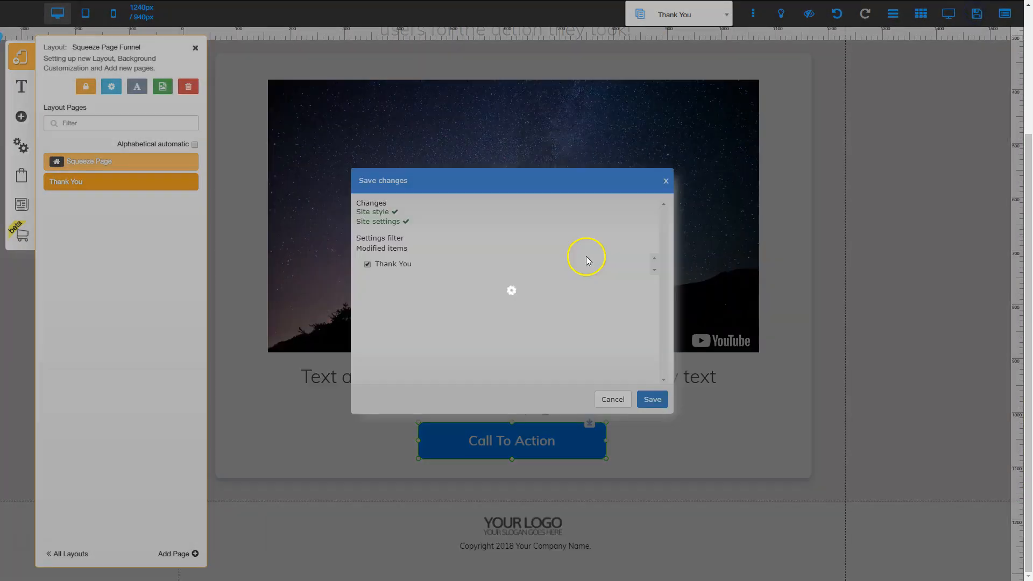
{"action": "left_click", "coordinate": [652, 399]}
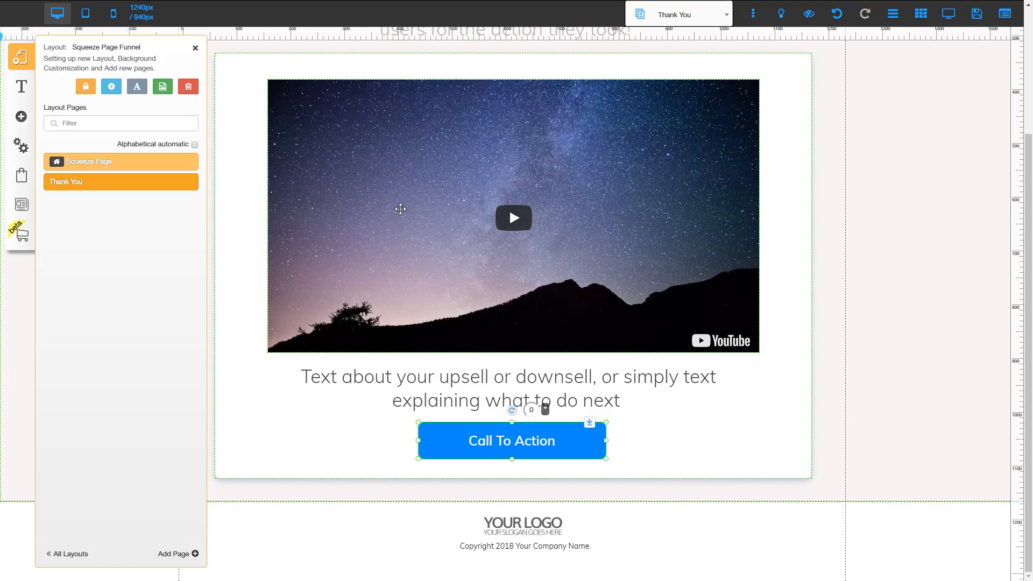
{"action": "left_click", "coordinate": [398, 208]}
Step: Review the opt-in form on the Squeeze Page, then the video and Call To Action button on the Thank You page
{"action": "left_click", "coordinate": [89, 161]}
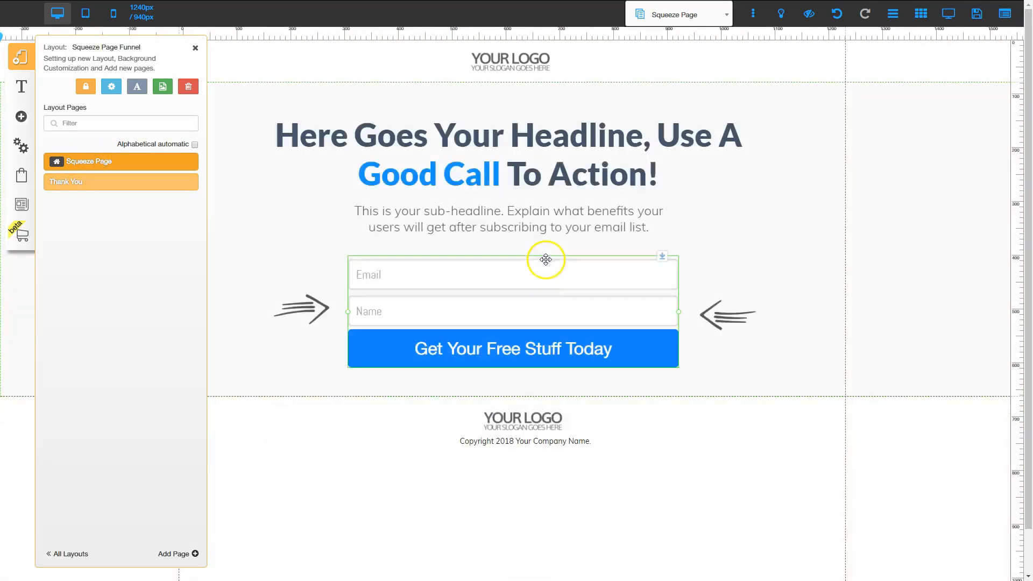
{"action": "left_click", "coordinate": [543, 347]}
{"action": "left_click", "coordinate": [560, 324]}
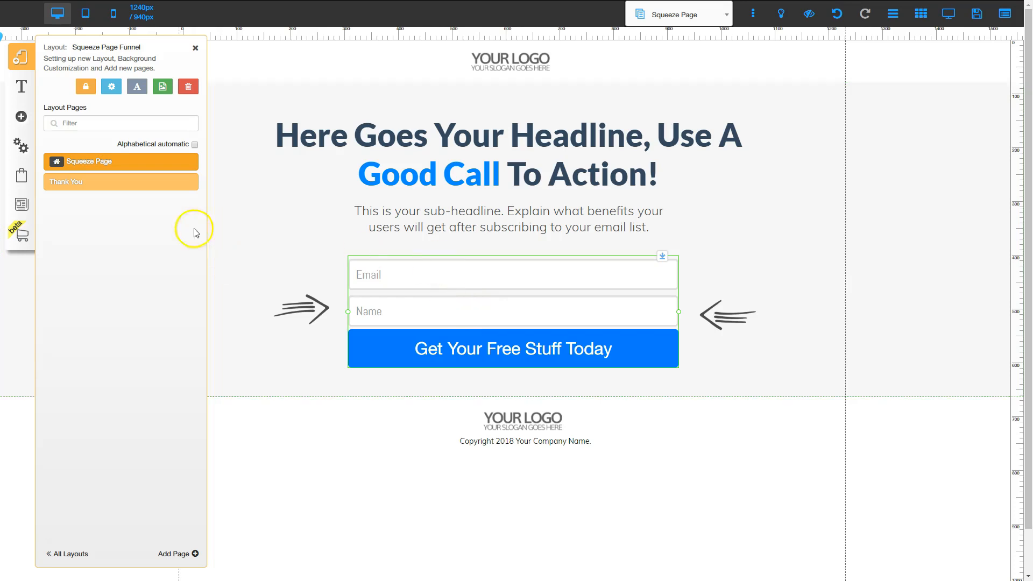
{"action": "left_click", "coordinate": [88, 181]}
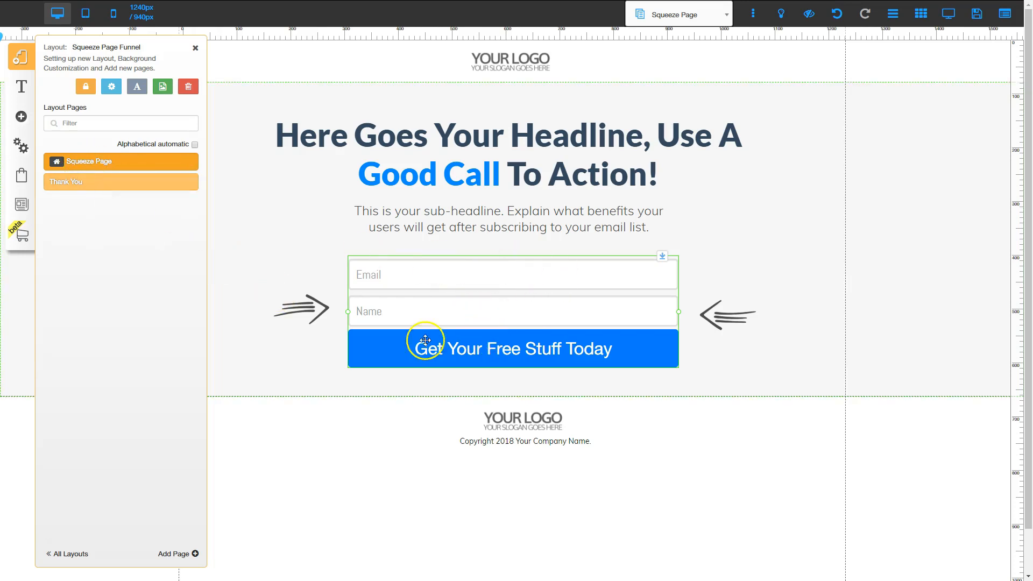
{"action": "left_click", "coordinate": [120, 183]}
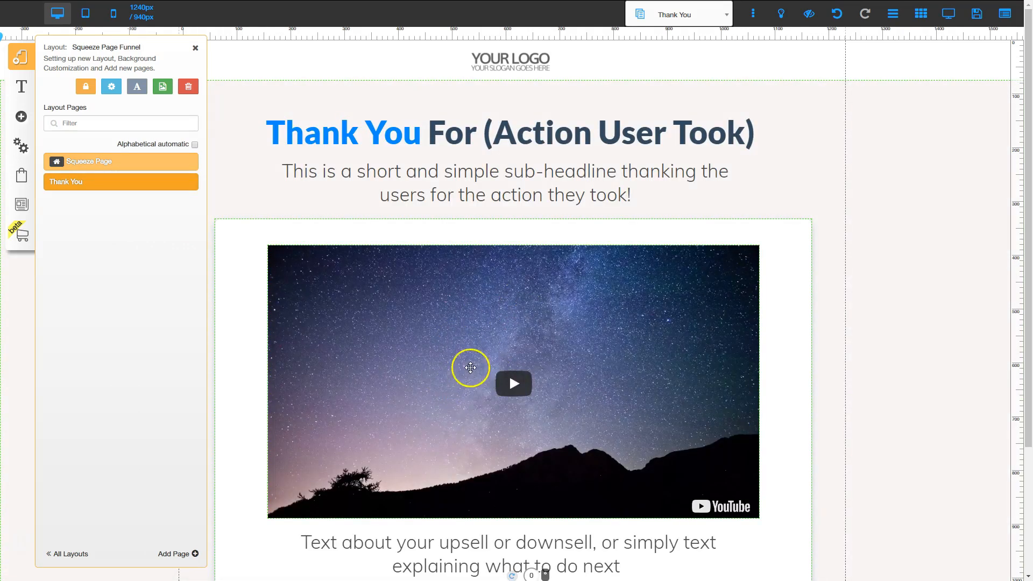
{"action": "scroll", "coordinate": [473, 365], "scroll_direction": "down", "scroll_amount": 3}
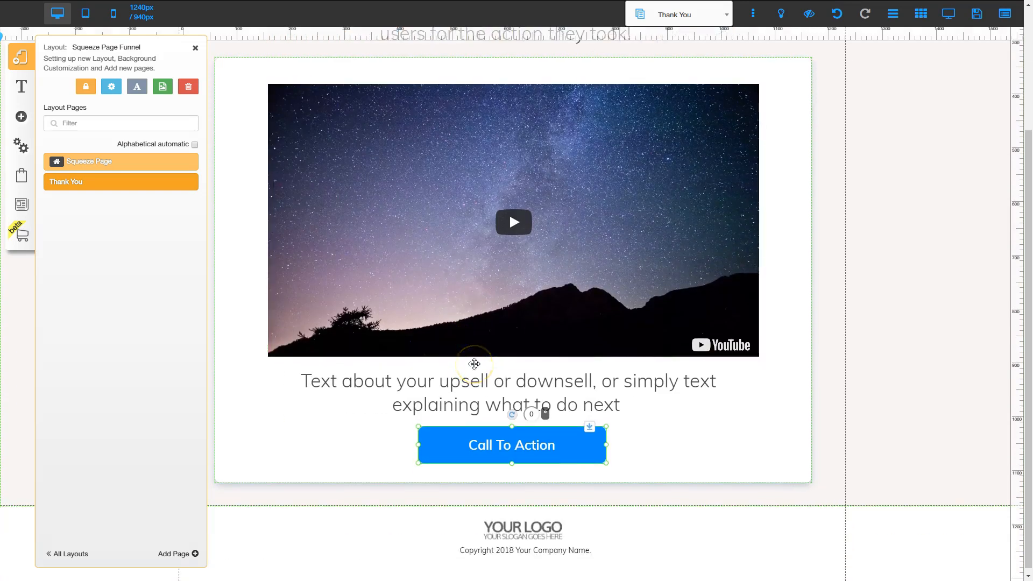